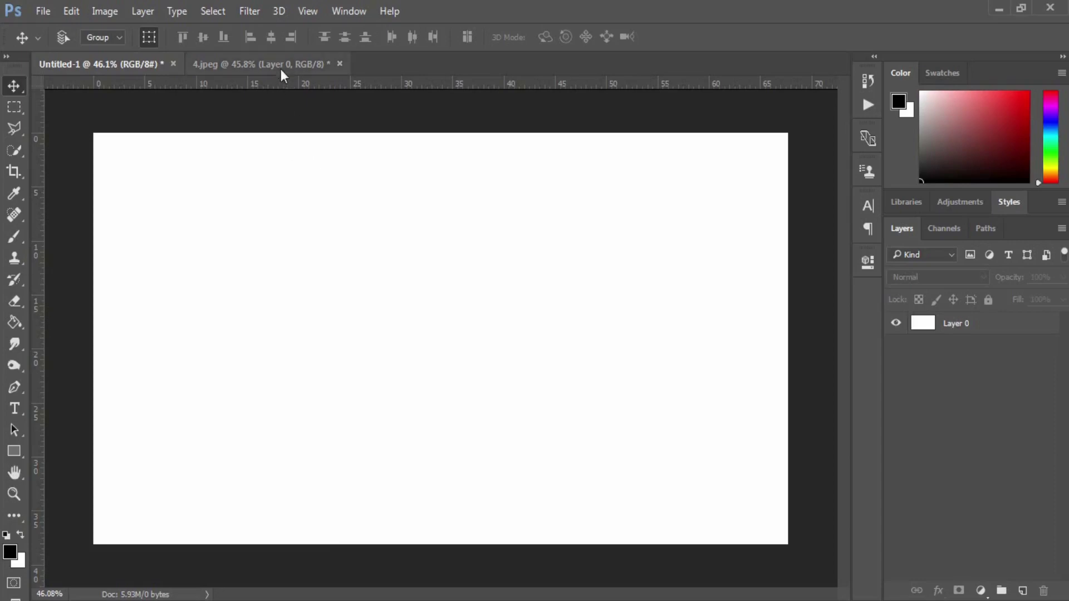
Copy the street photo from 4.jpeg into the Untitled-1 document as a new layer.
click(280, 68)
drag(530, 251, 623, 321)
scroll(483, 352, down, 1)
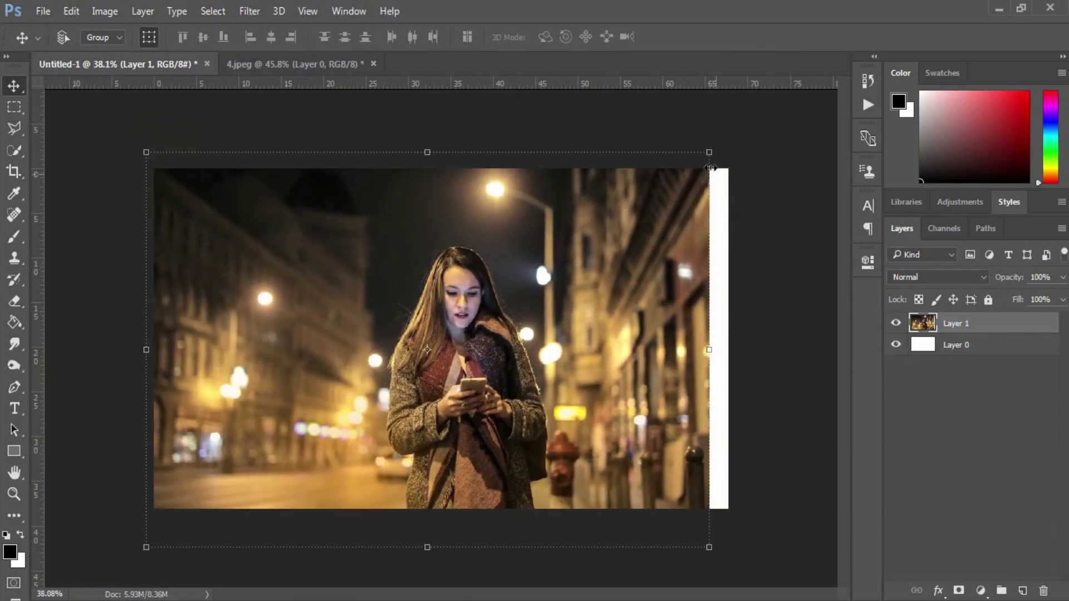
Scale the street photo to about 109.5% and center it so it covers the whole canvas.
drag(711, 148, 746, 134)
drag(681, 186, 647, 201)
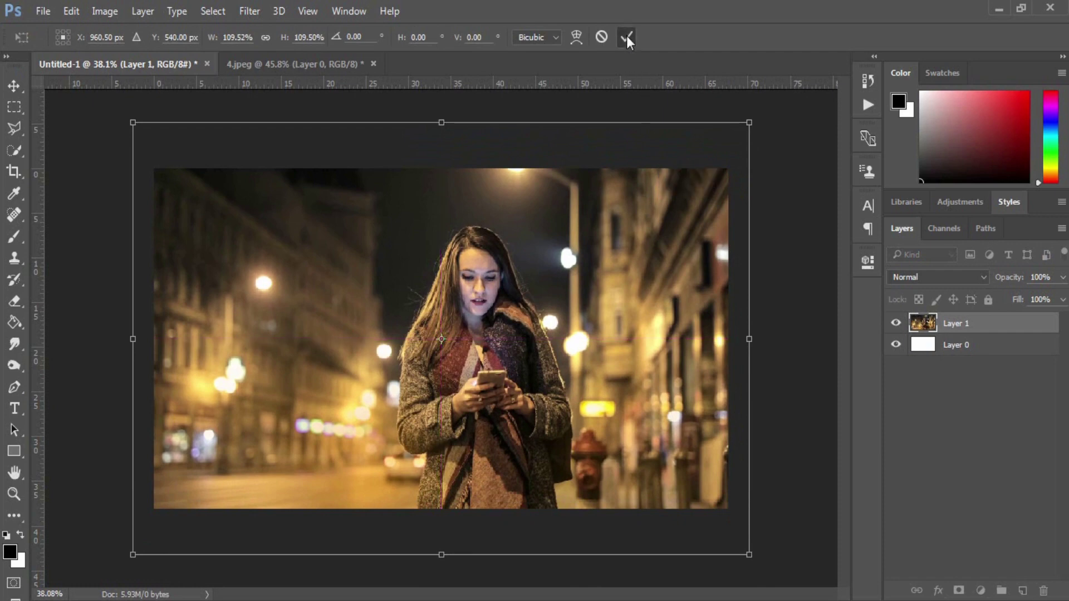
click(626, 37)
key(ctrl+0)
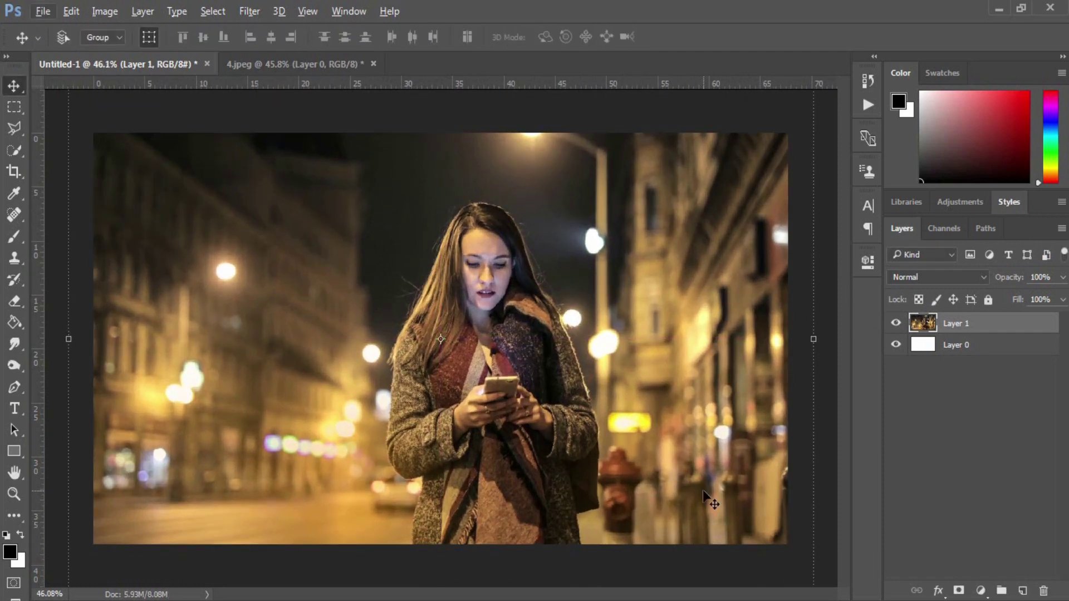
On a new layer, fill a rectangular selection spanning the woman's forehead to her hands with black, then deselect it.
click(15, 109)
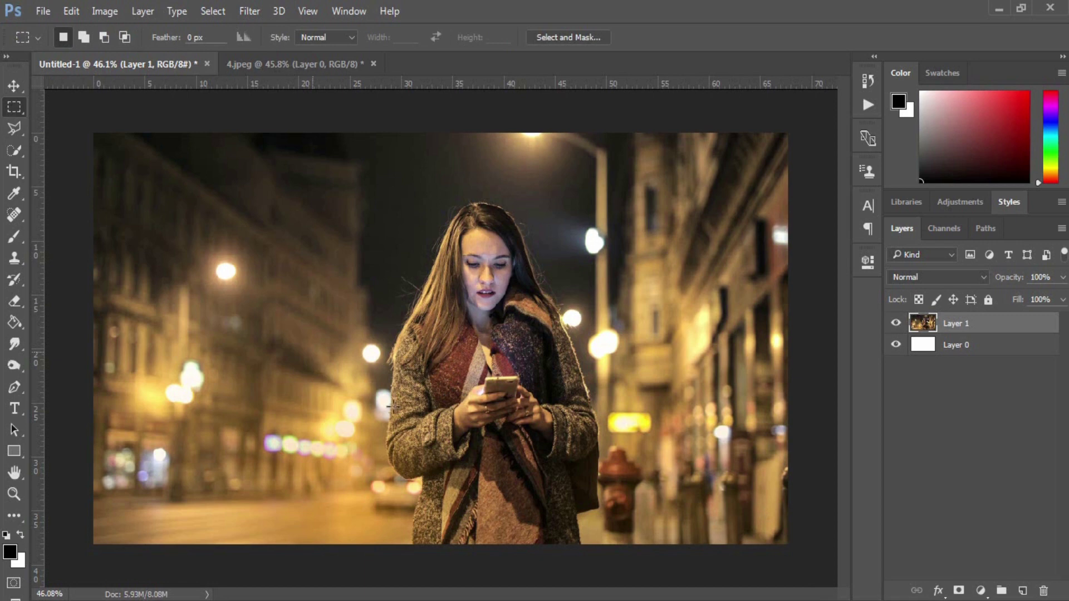
click(1024, 590)
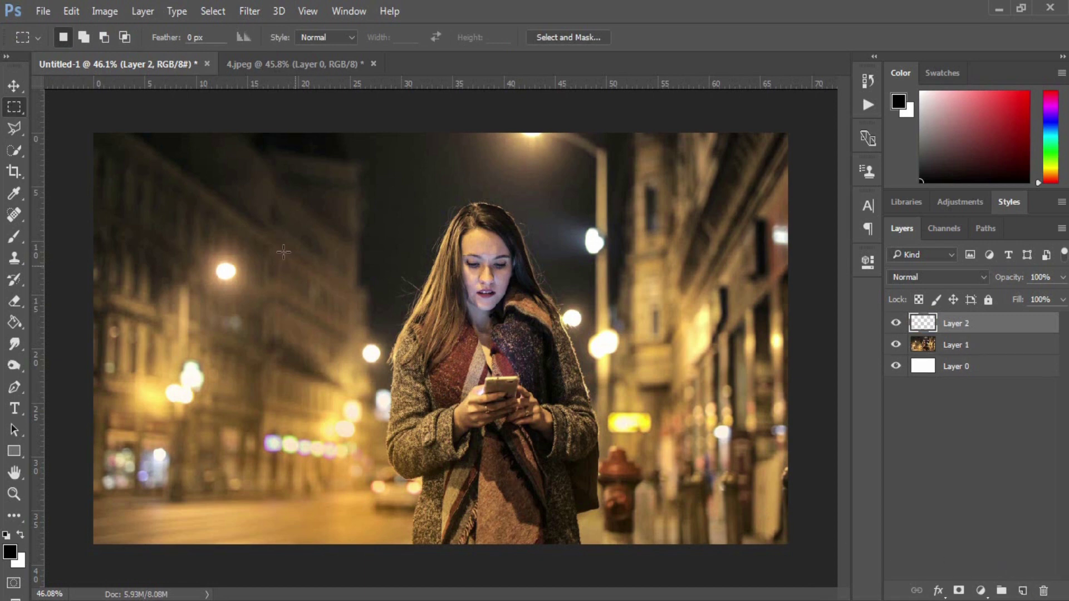
drag(305, 241, 569, 421)
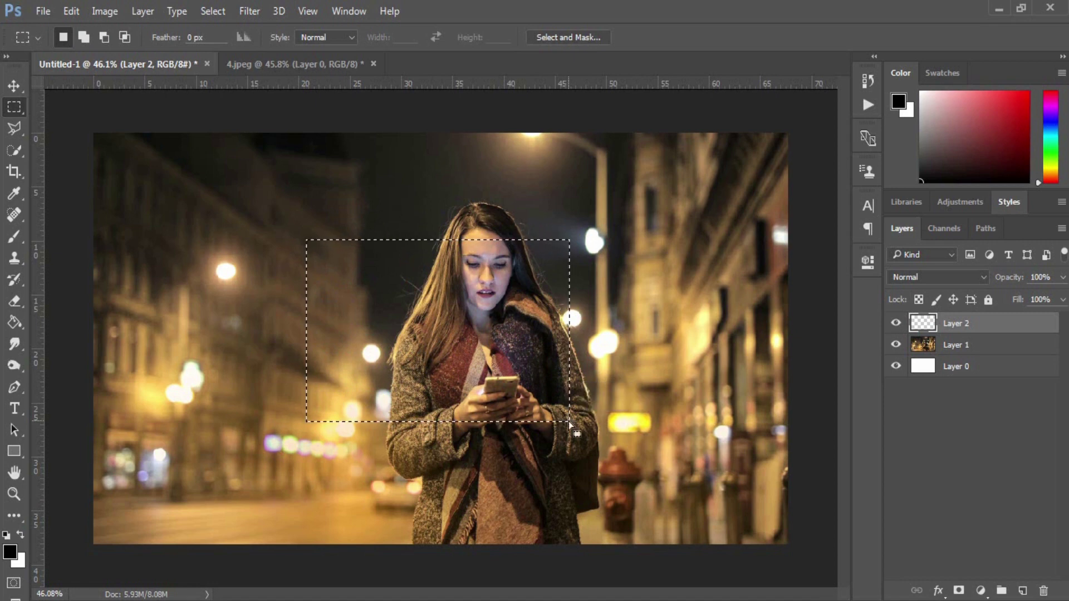
click(14, 323)
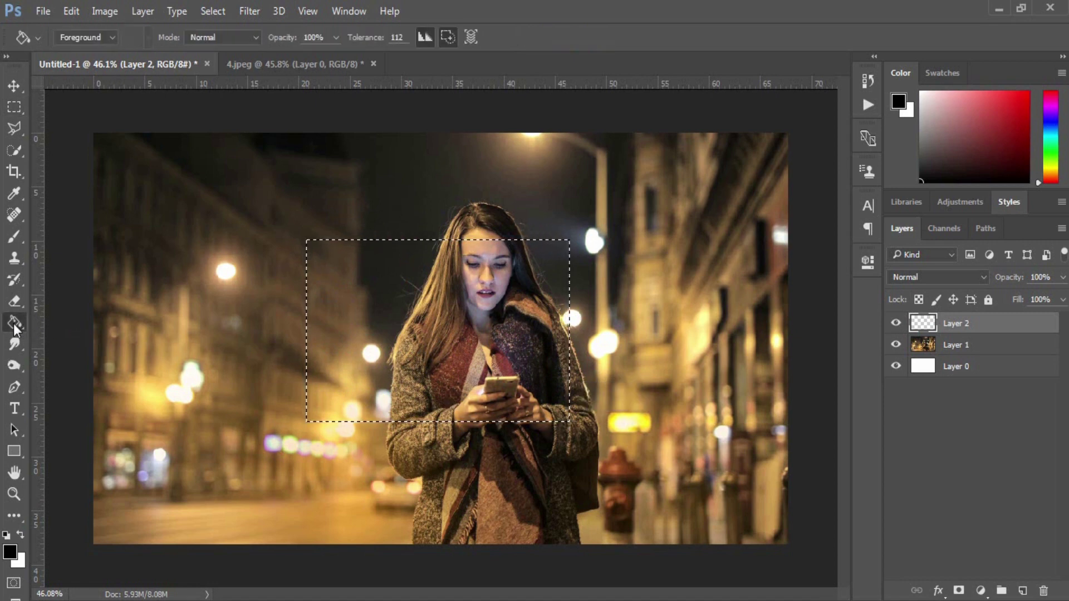
click(460, 349)
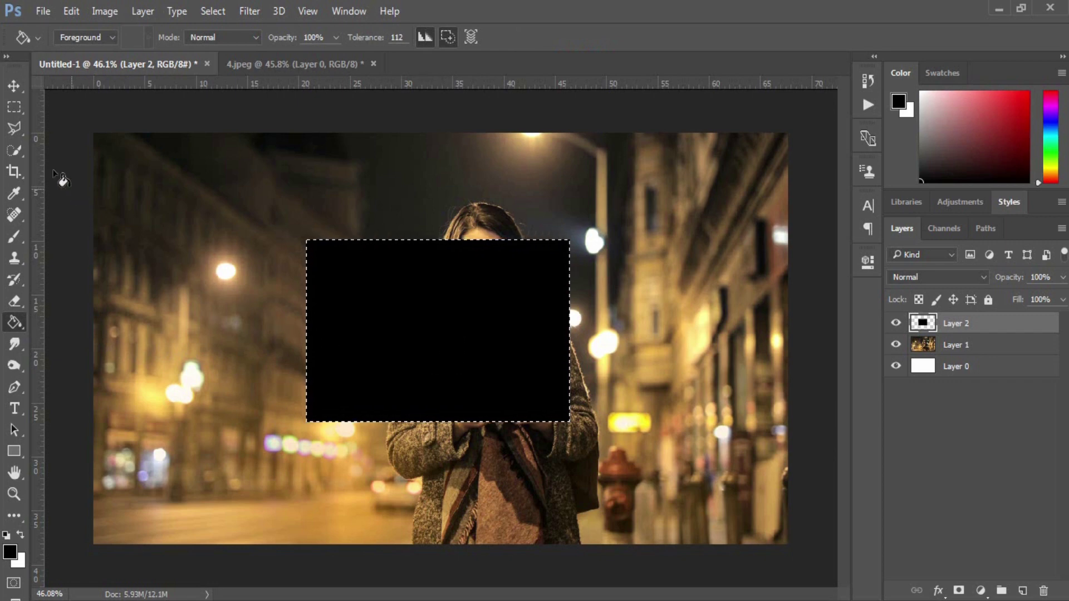
click(13, 87)
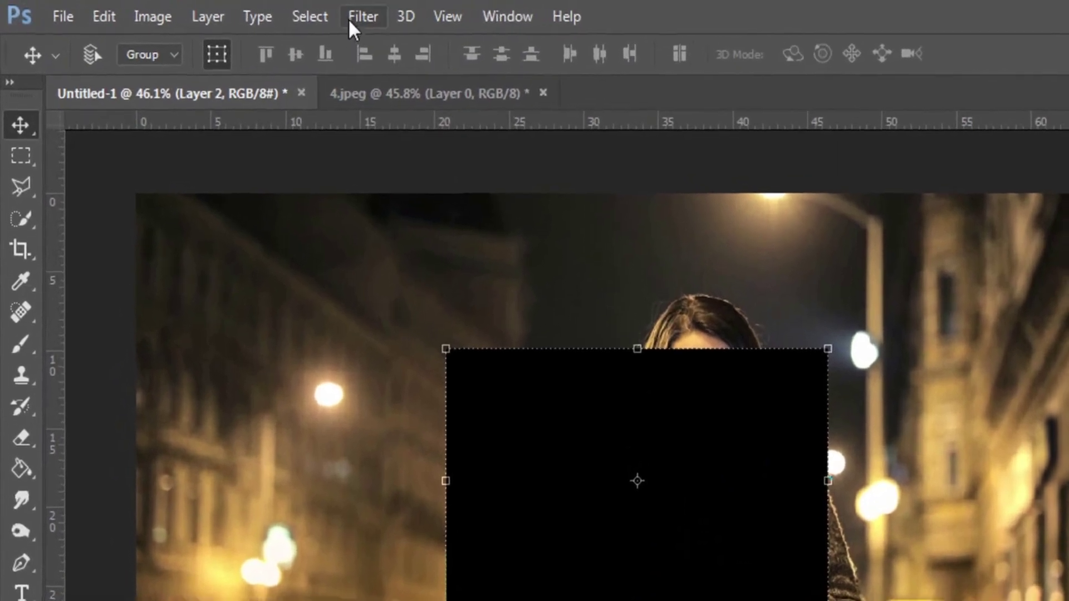
Add 262.07% uniform, monochromatic noise to the black rectangle.
click(245, 10)
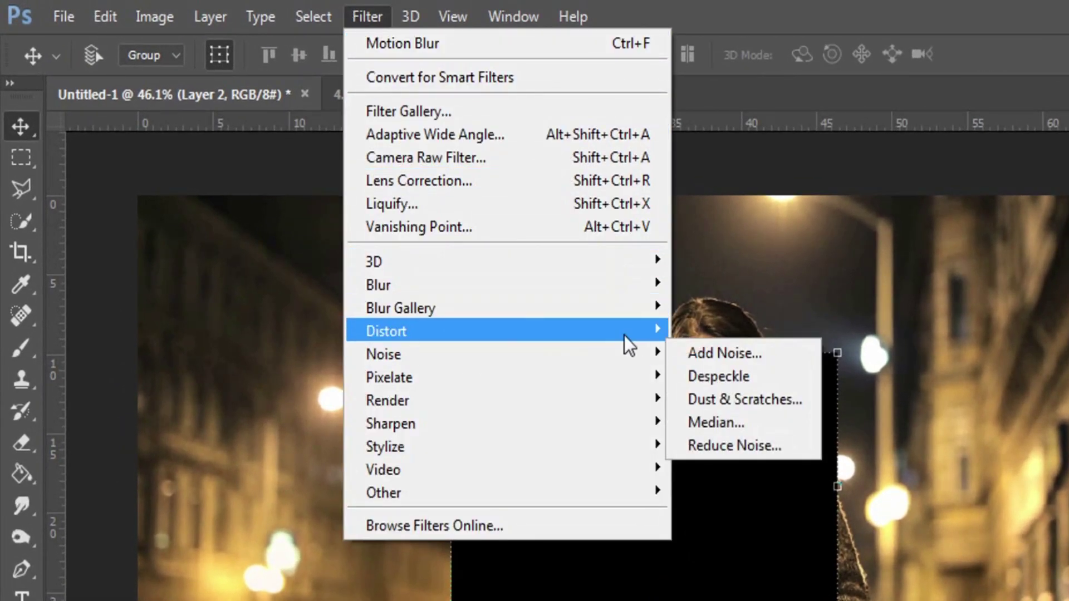
click(715, 353)
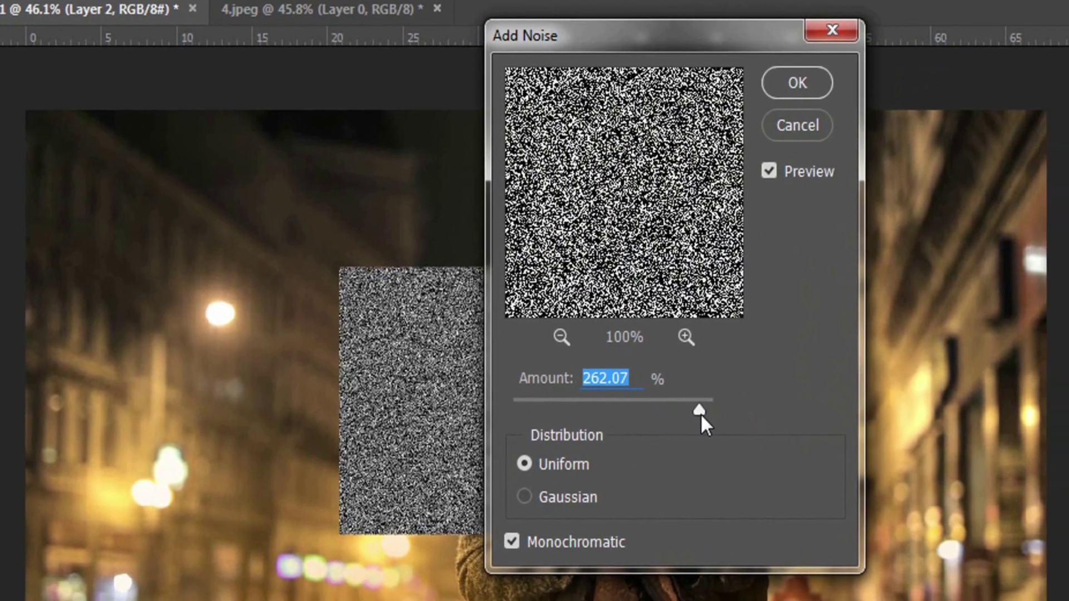
drag(703, 406, 699, 406)
click(794, 82)
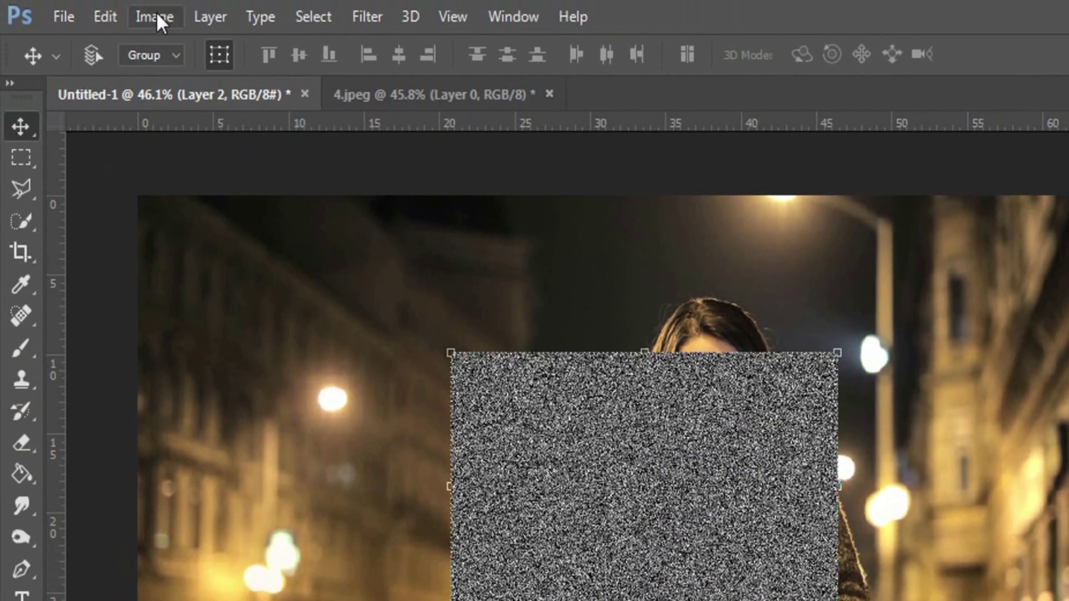
Desaturate the noise rectangle on Layer 2.
click(156, 17)
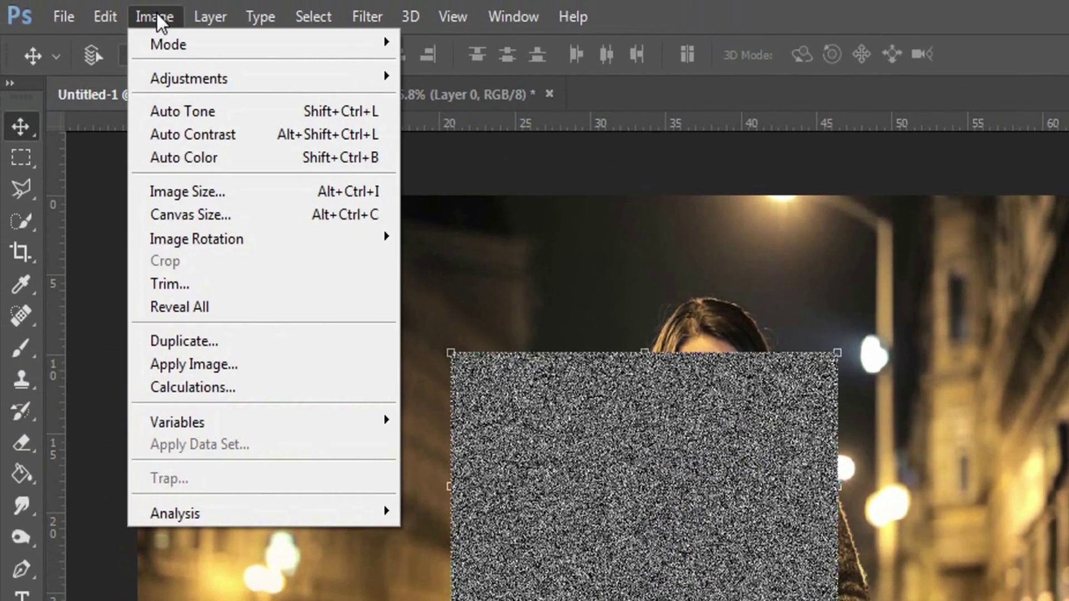
mouse_move(348, 77)
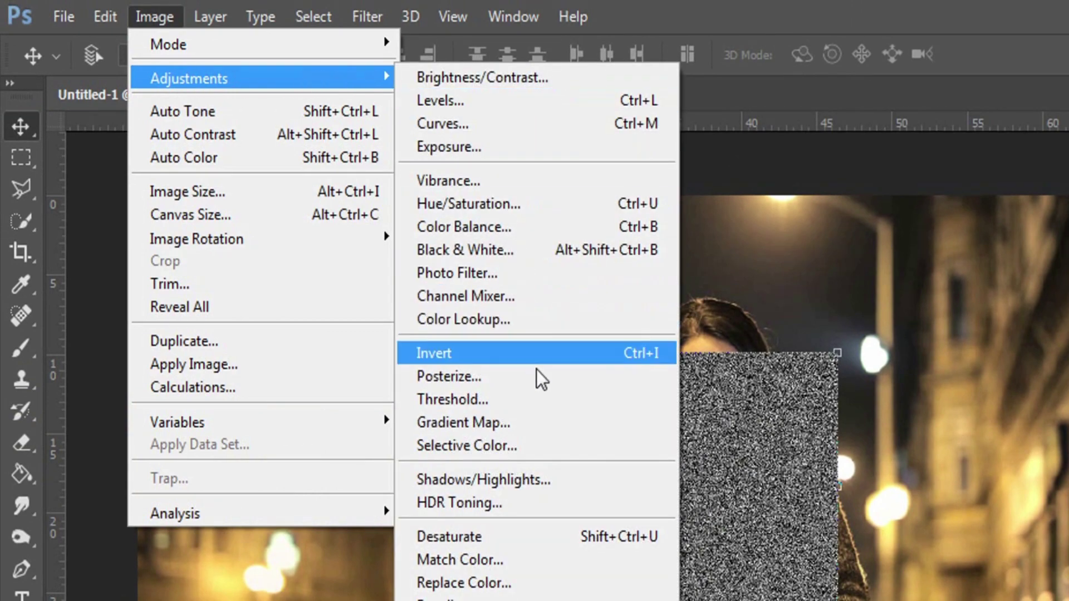
click(513, 529)
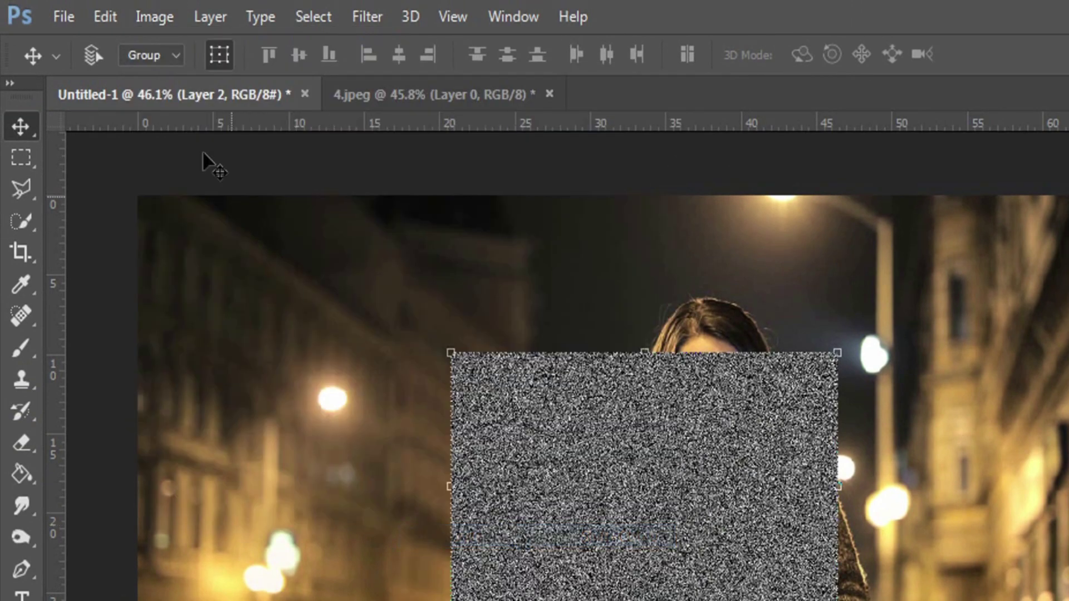
Adjust the noise rectangle's Levels with black input 22 and white input 221.
click(152, 2)
mouse_move(372, 79)
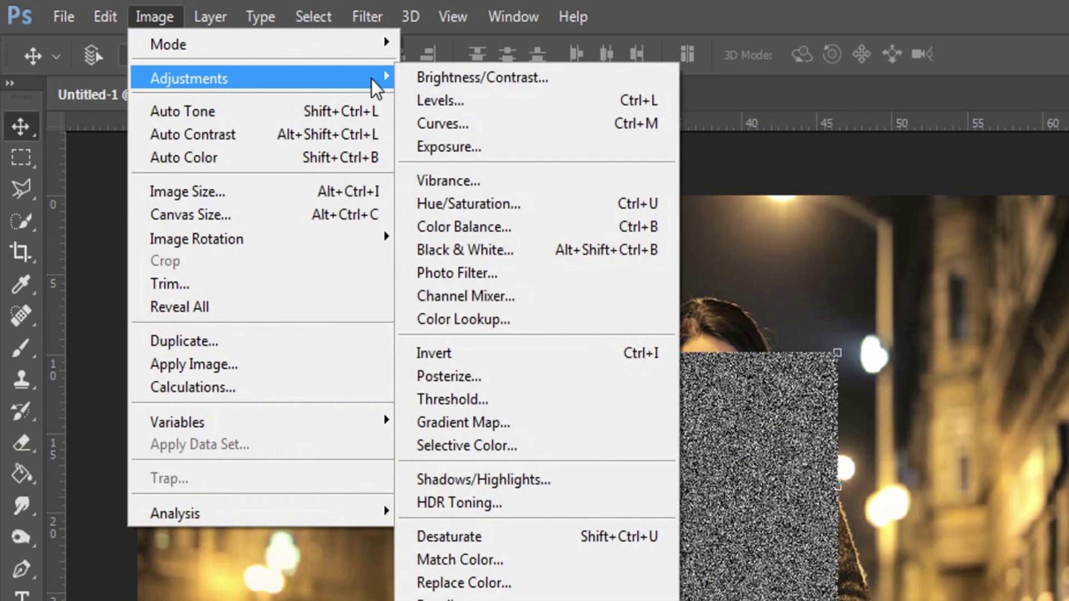
click(446, 104)
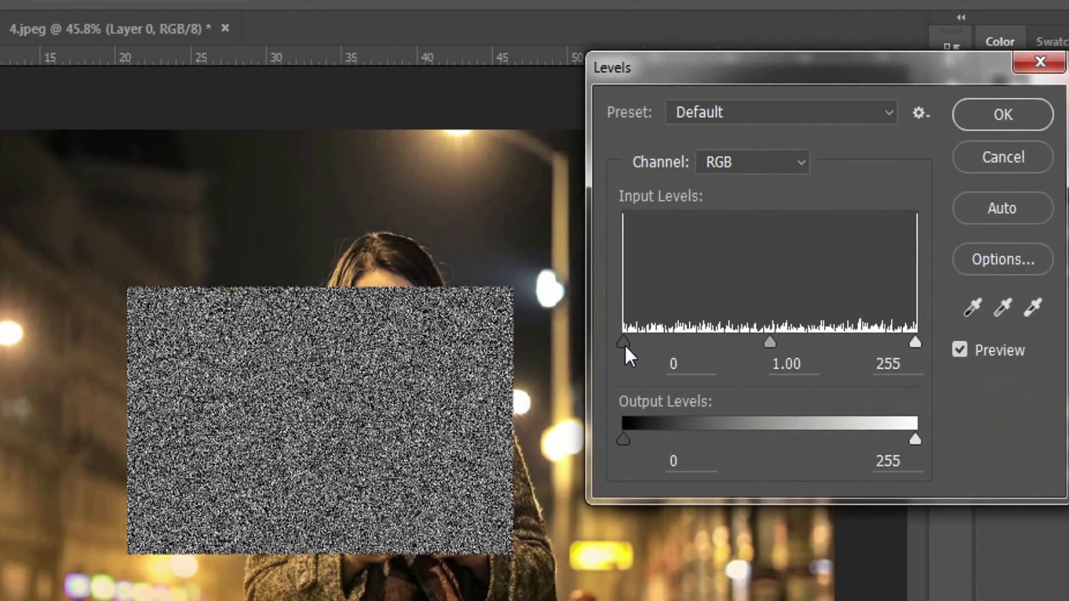
drag(625, 348, 649, 340)
drag(911, 341, 876, 348)
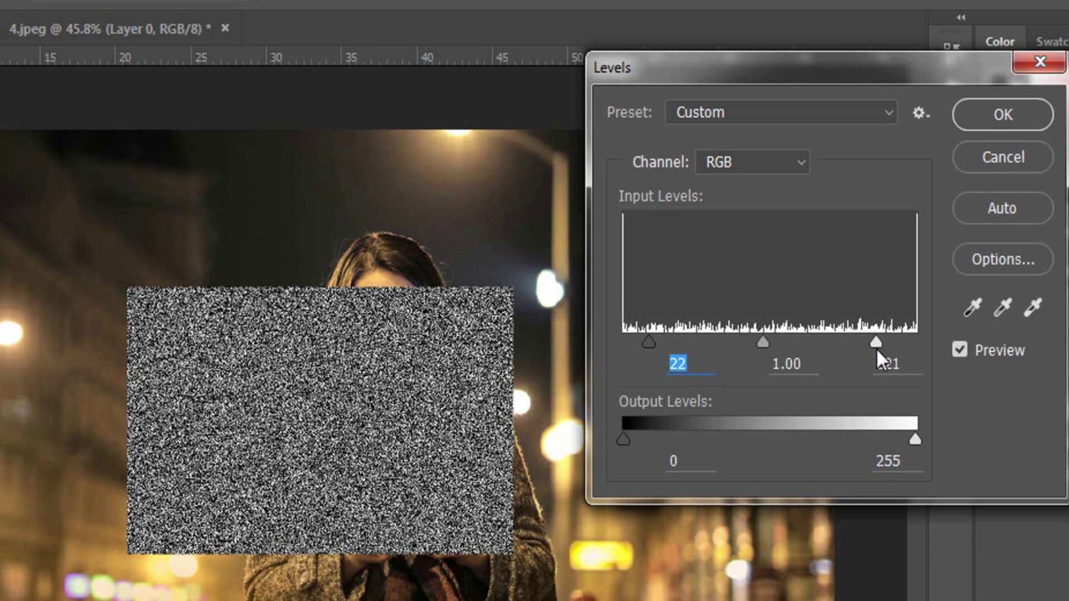
click(1019, 115)
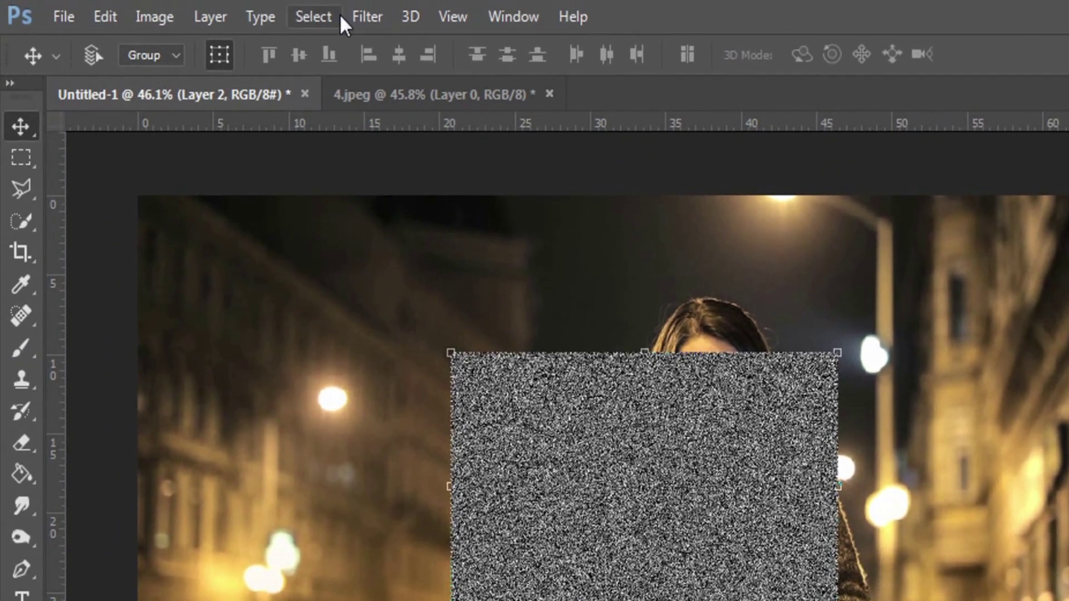
Apply a Motion Blur to the noise rectangle with an angle of -66° and a distance of 28 pixels.
click(352, 17)
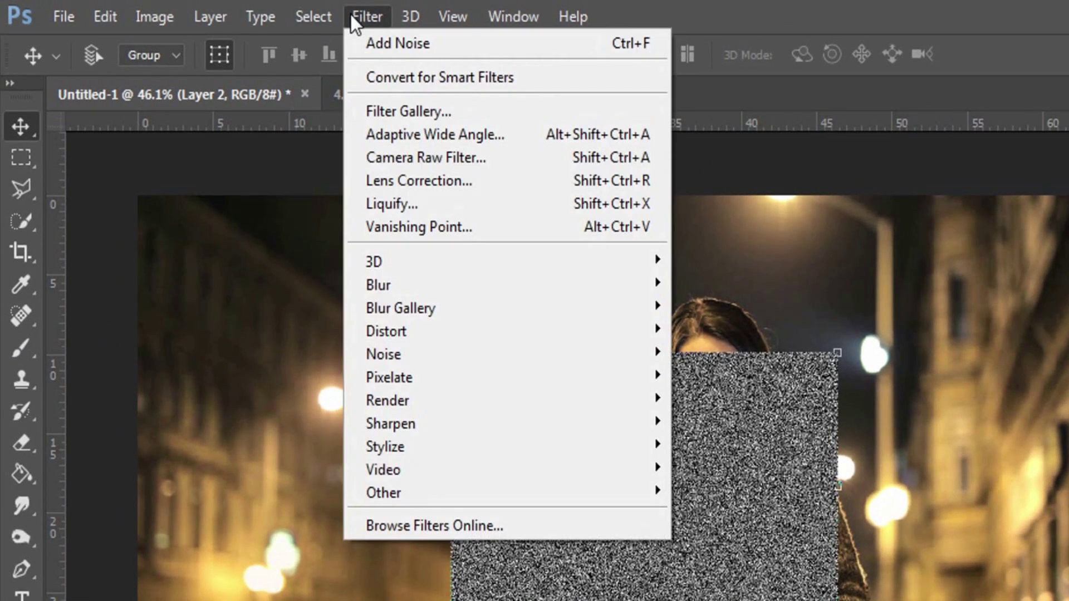
mouse_move(502, 275)
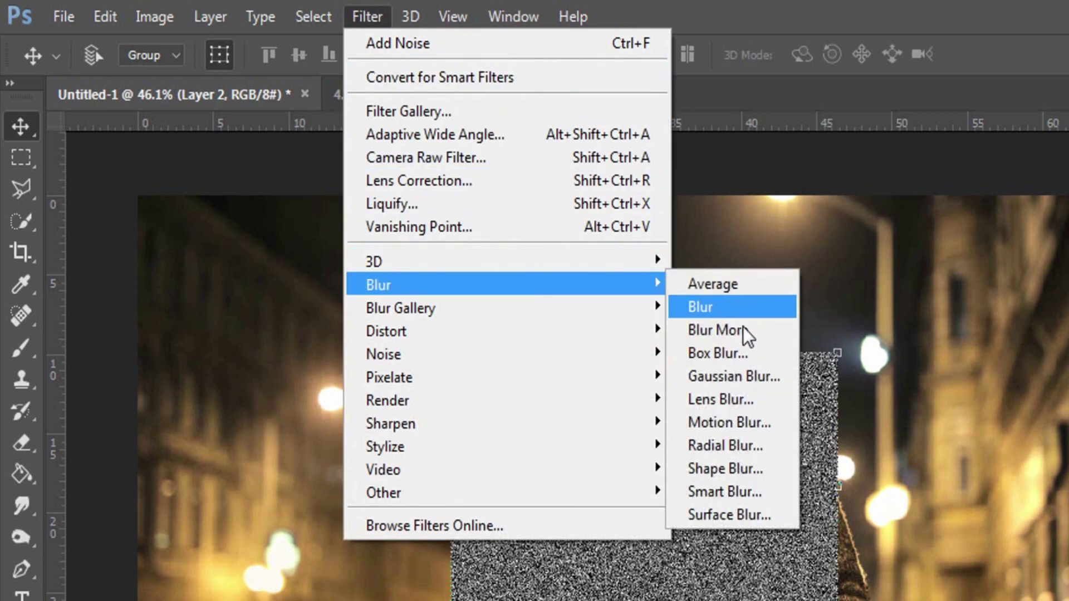
click(751, 422)
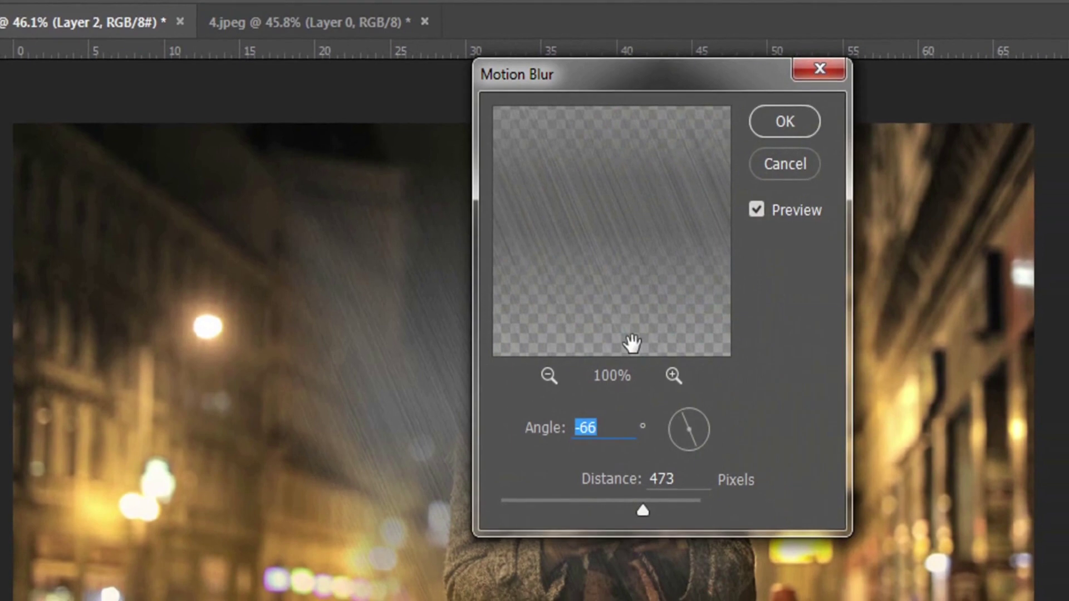
drag(640, 505, 547, 505)
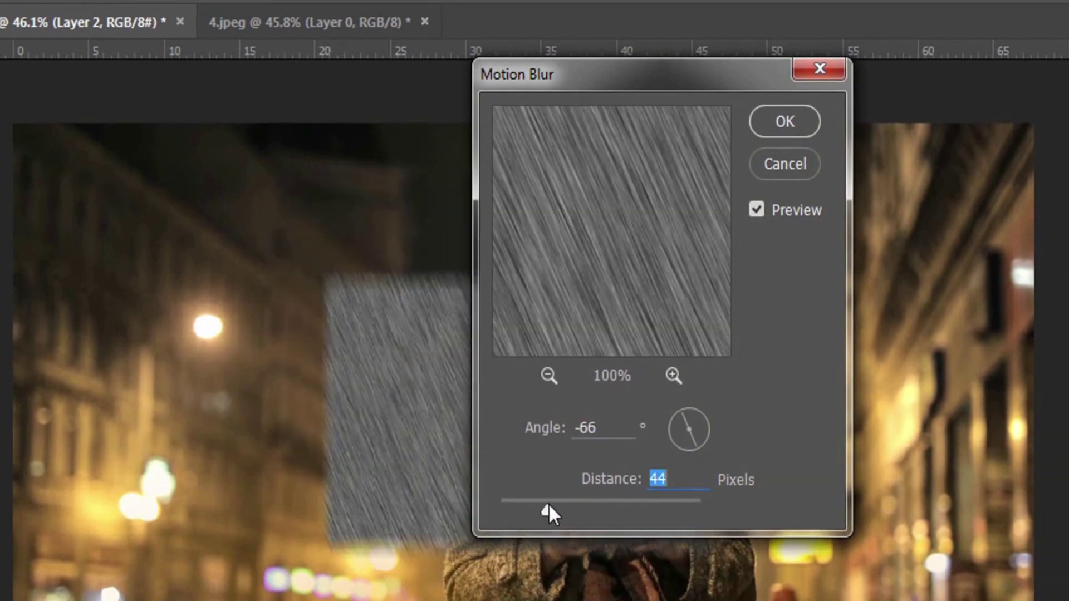
drag(603, 429, 575, 433)
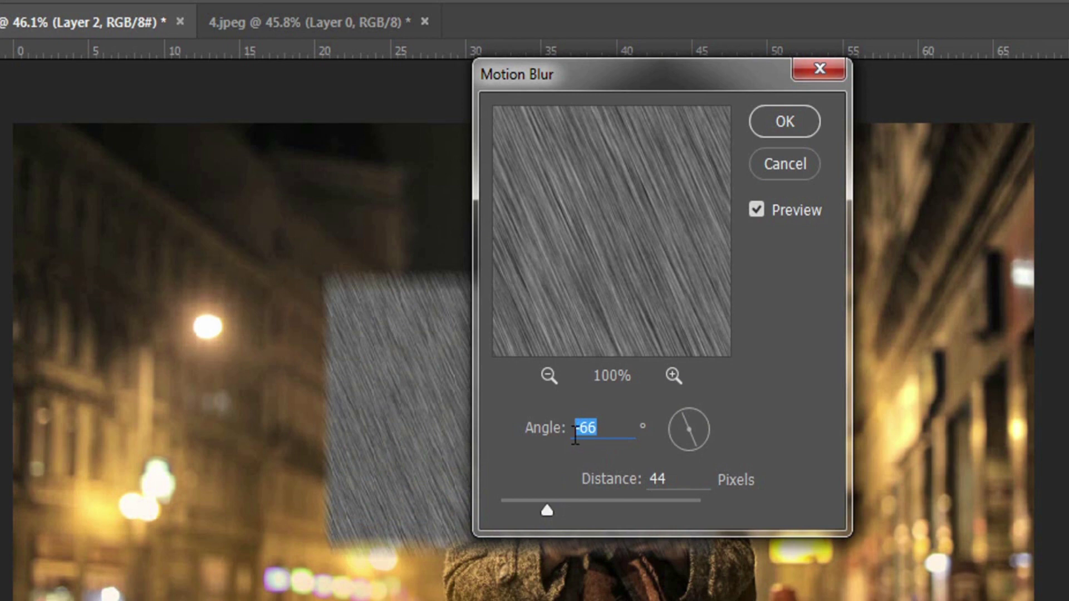
text(-66)
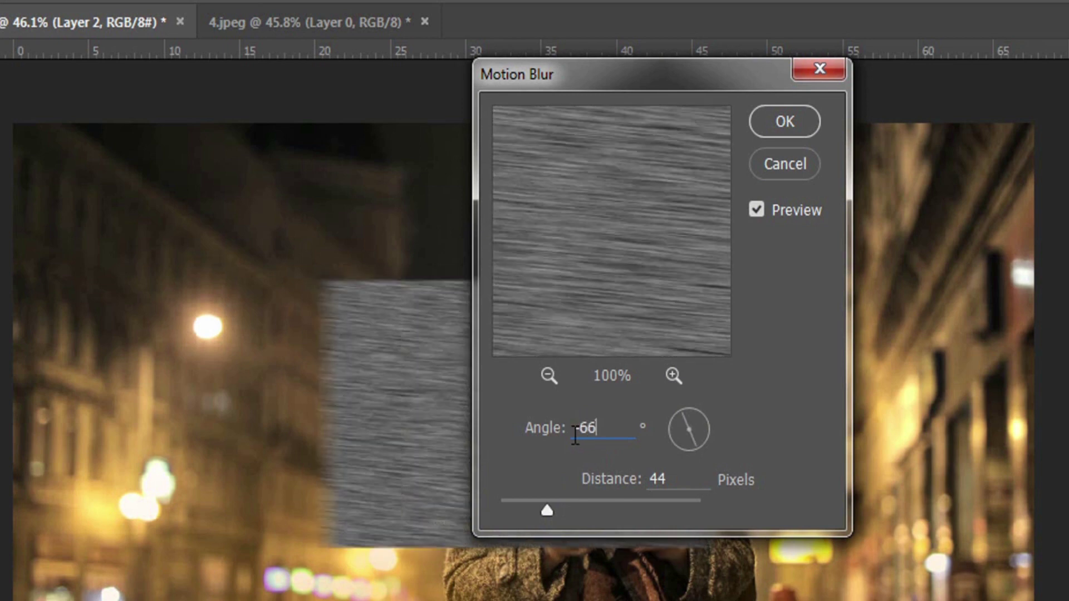
drag(546, 507, 530, 512)
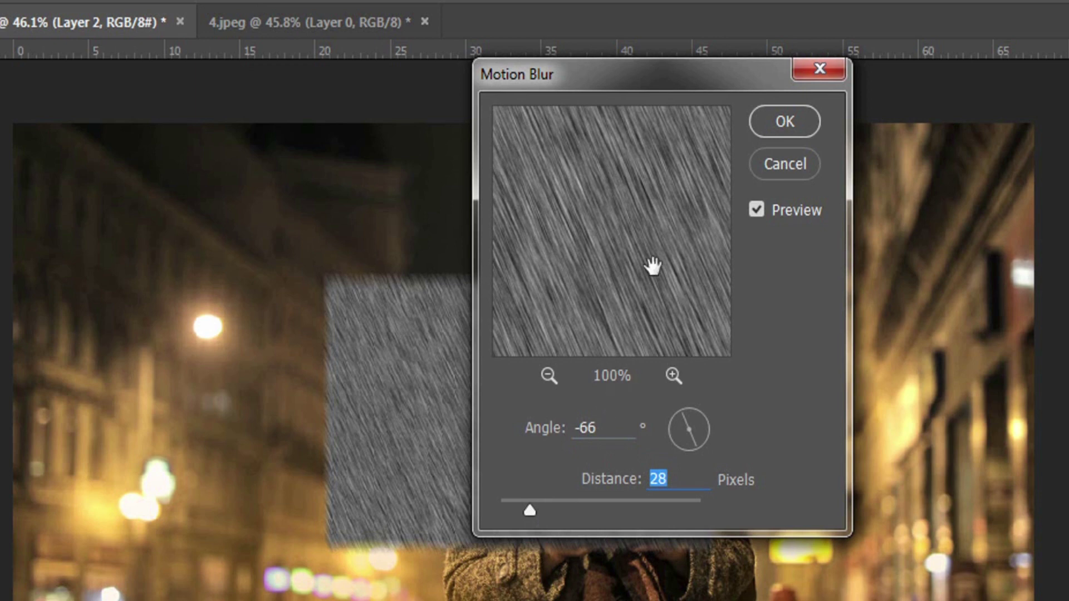
click(791, 124)
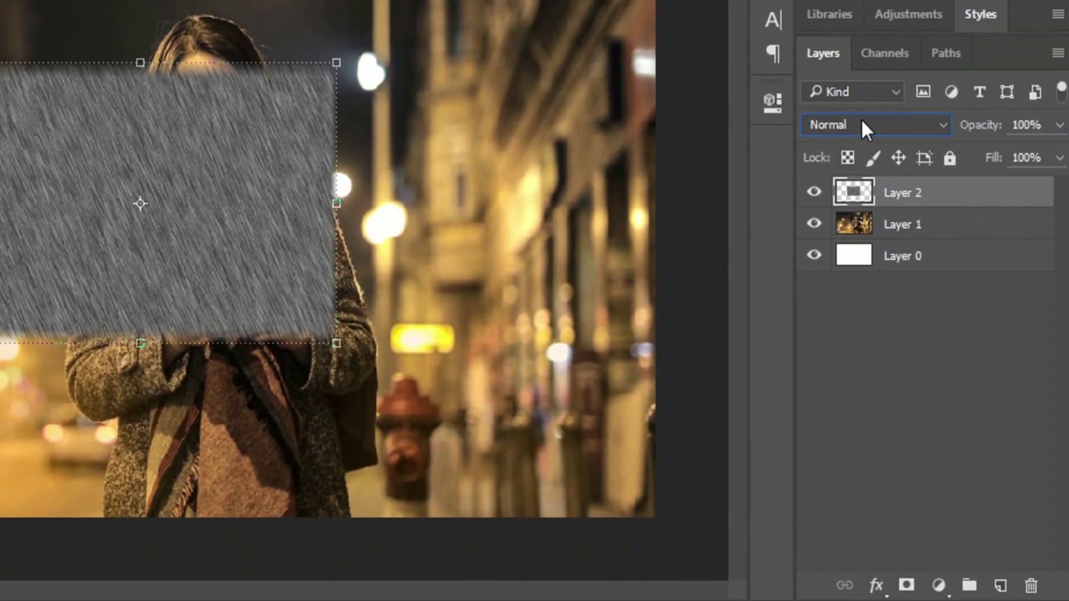
Set the rain layer's blend mode to Screen and move the layer to the canvas's upper-left corner.
click(873, 132)
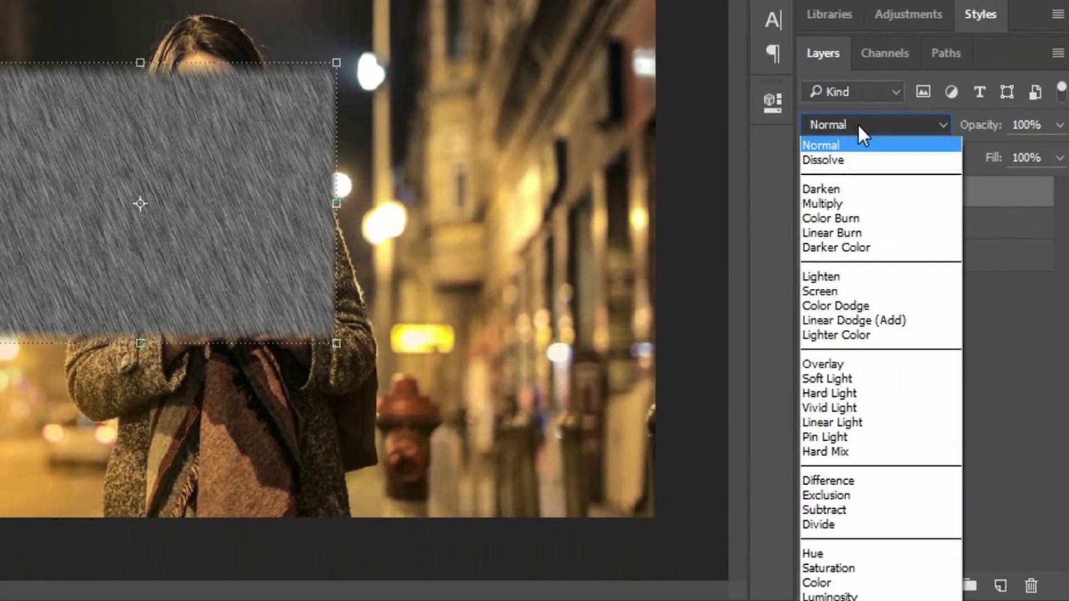
click(841, 291)
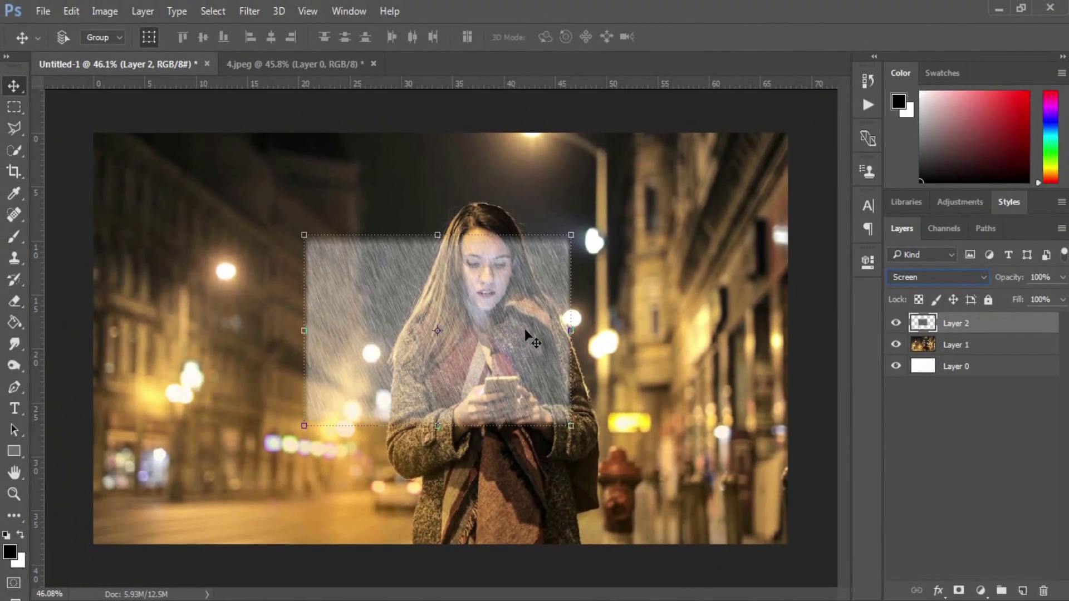
drag(299, 214, 78, 130)
drag(368, 274, 307, 229)
Enlarge the rain layer to about 258.8% and center it over the canvas.
key(ctrl+t)
click(359, 323)
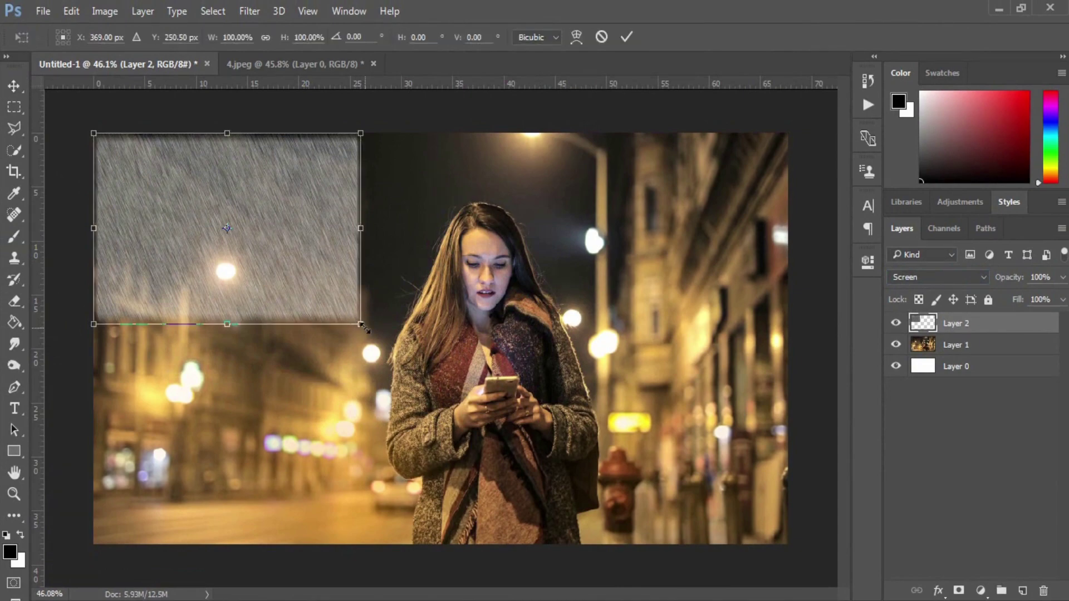
drag(360, 323, 804, 526)
drag(674, 508, 668, 463)
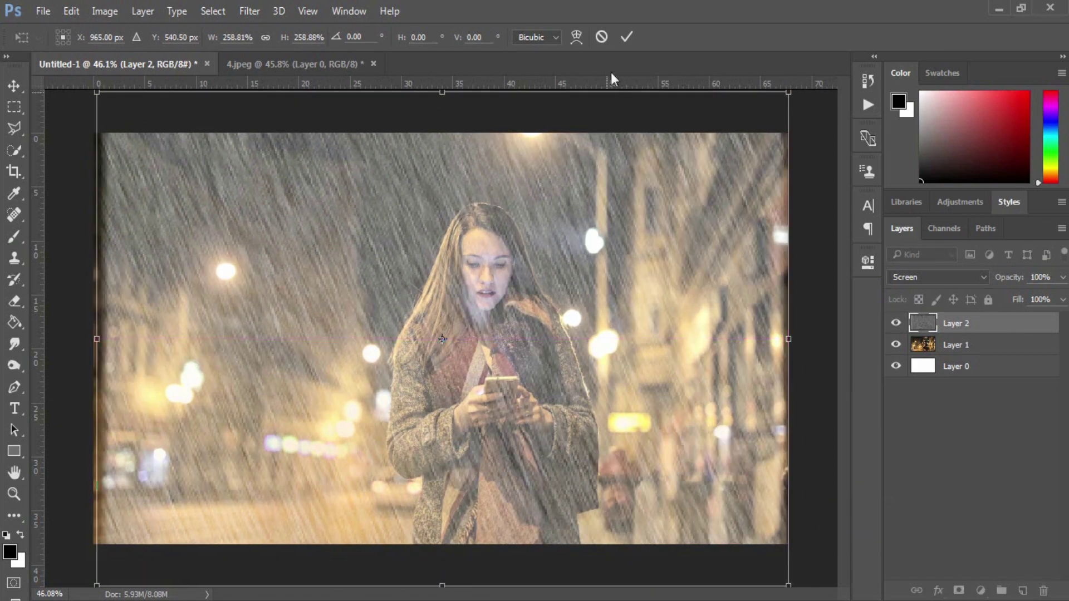
click(626, 37)
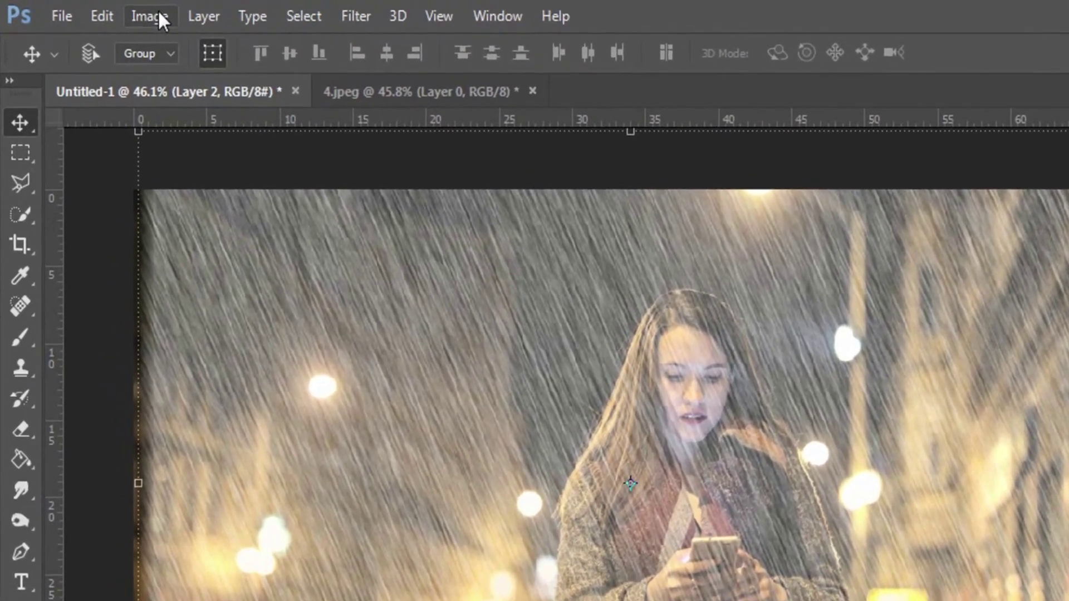
Adjust the rain layer's Levels with black input 85, midtone 0.84 and white input 234.
click(104, 11)
mouse_move(132, 50)
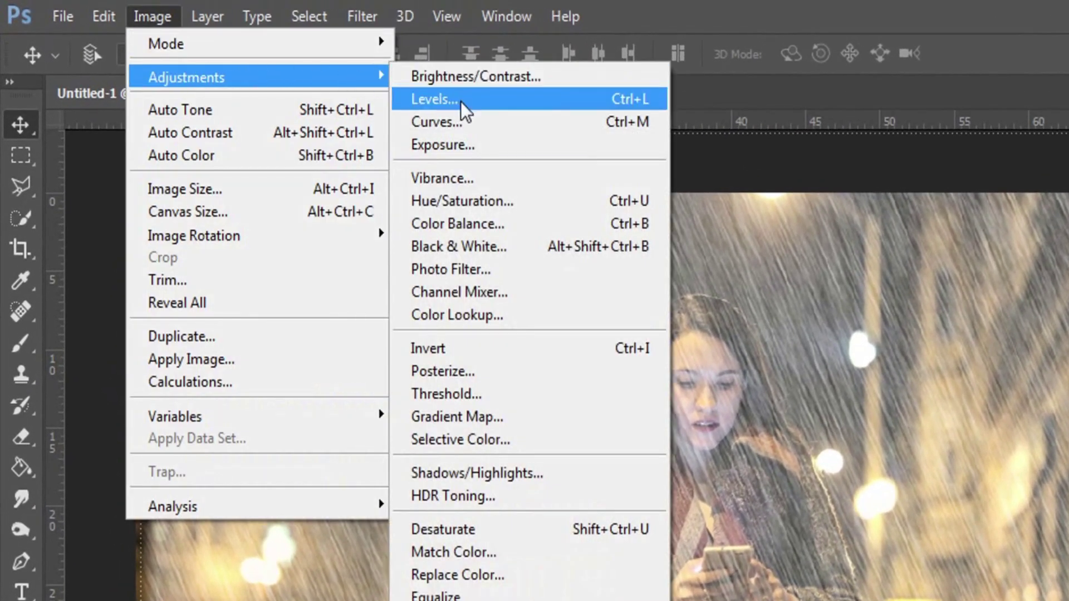
click(460, 102)
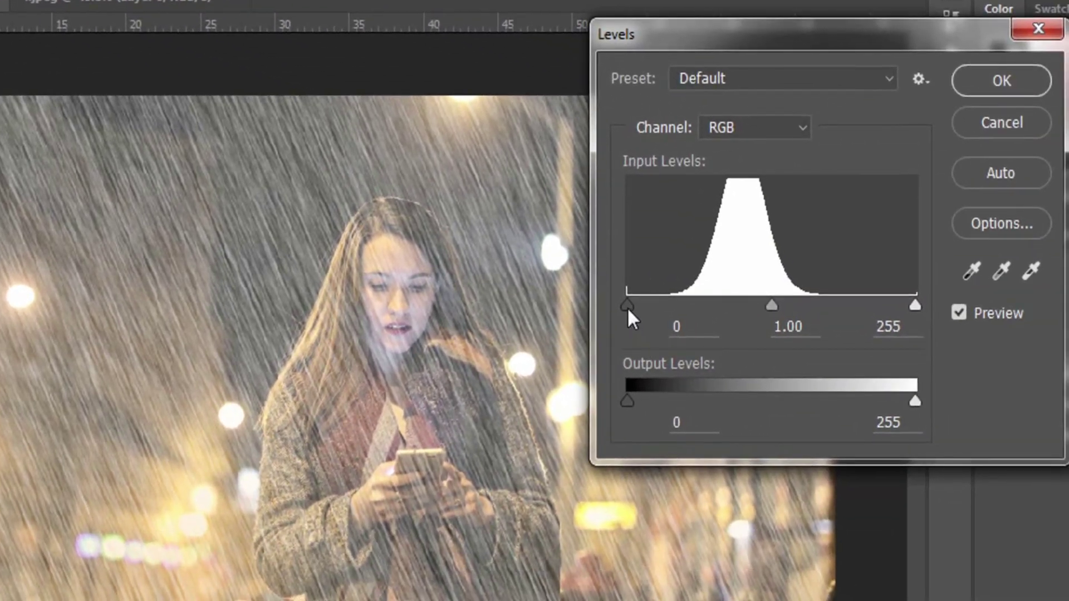
drag(801, 365, 869, 376)
drag(693, 309, 716, 303)
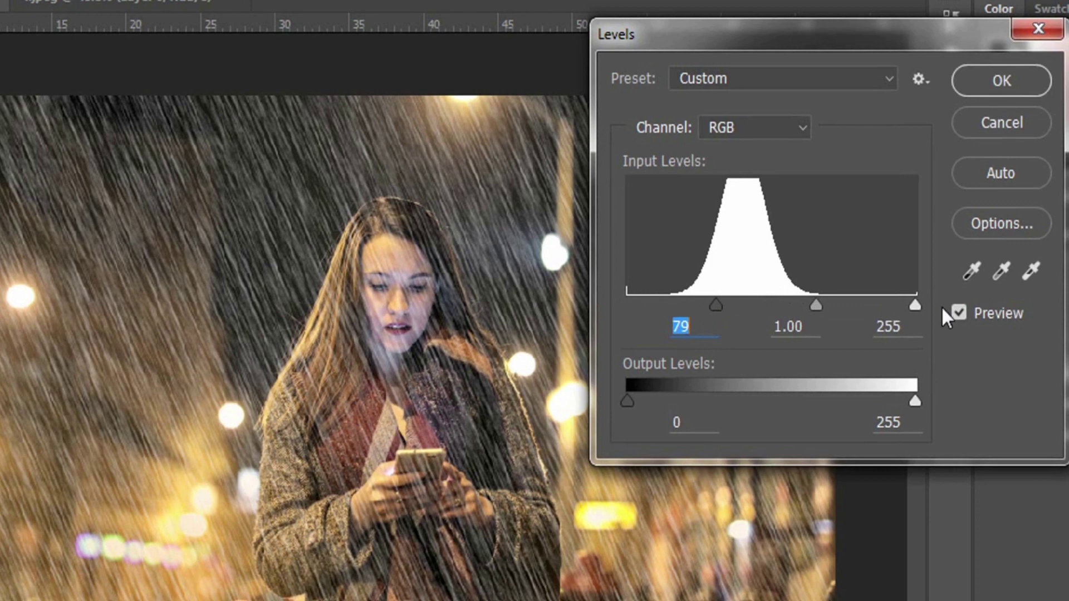
drag(916, 306, 893, 304)
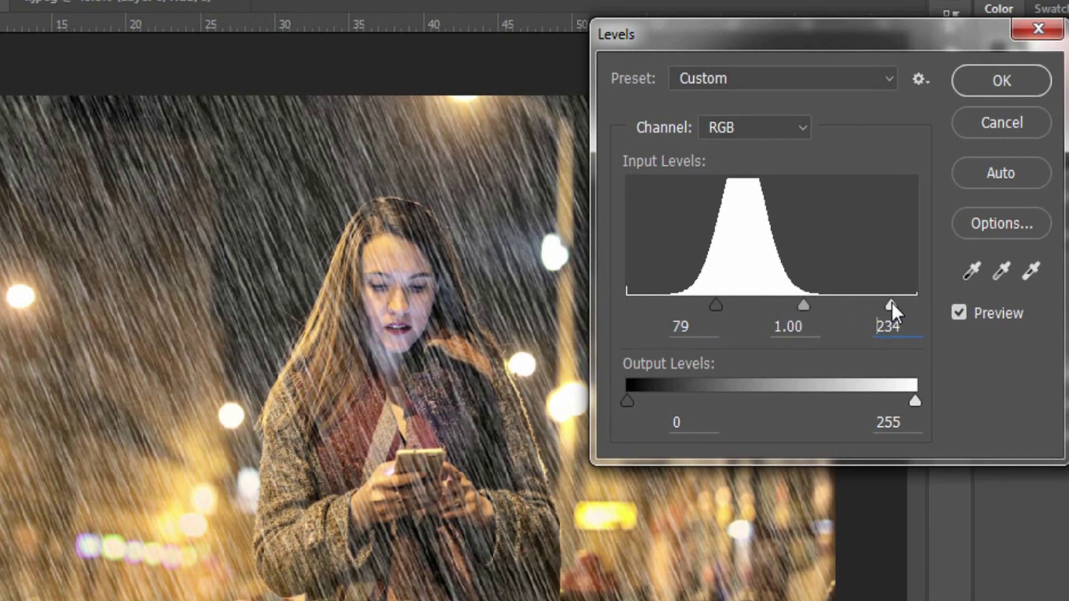
drag(794, 304, 813, 304)
drag(717, 305, 722, 303)
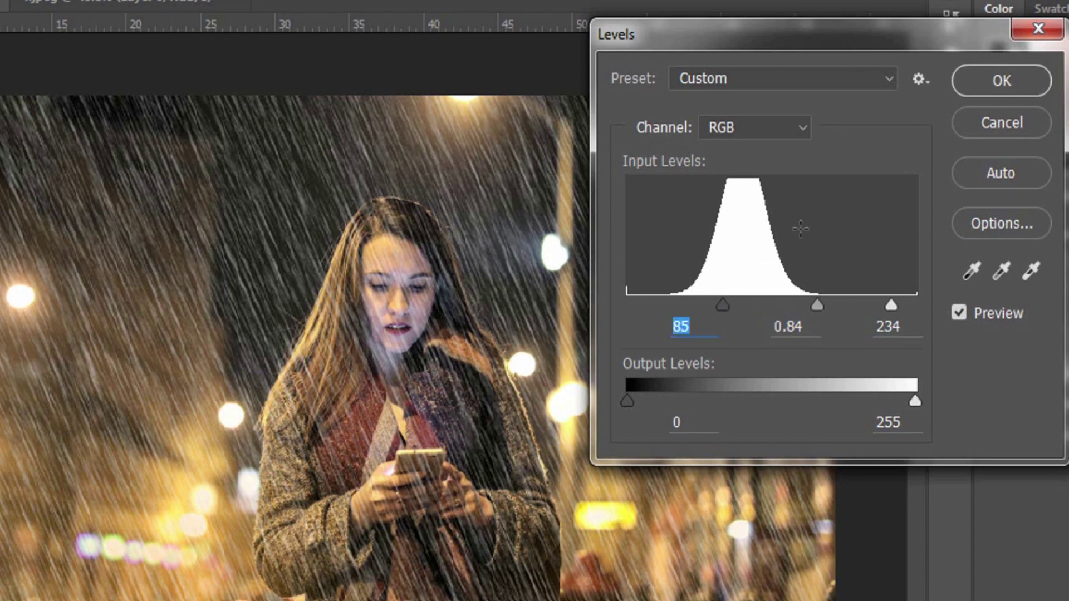
click(1002, 81)
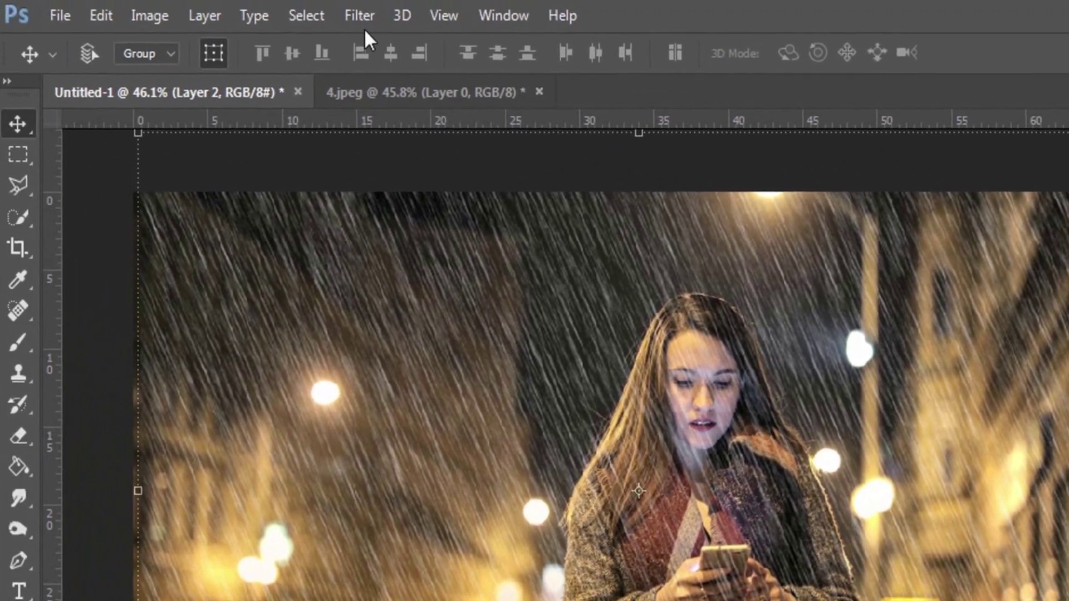
Apply another Motion Blur to the rain layer with an angle of -66° and a distance of 41 pixels.
click(362, 16)
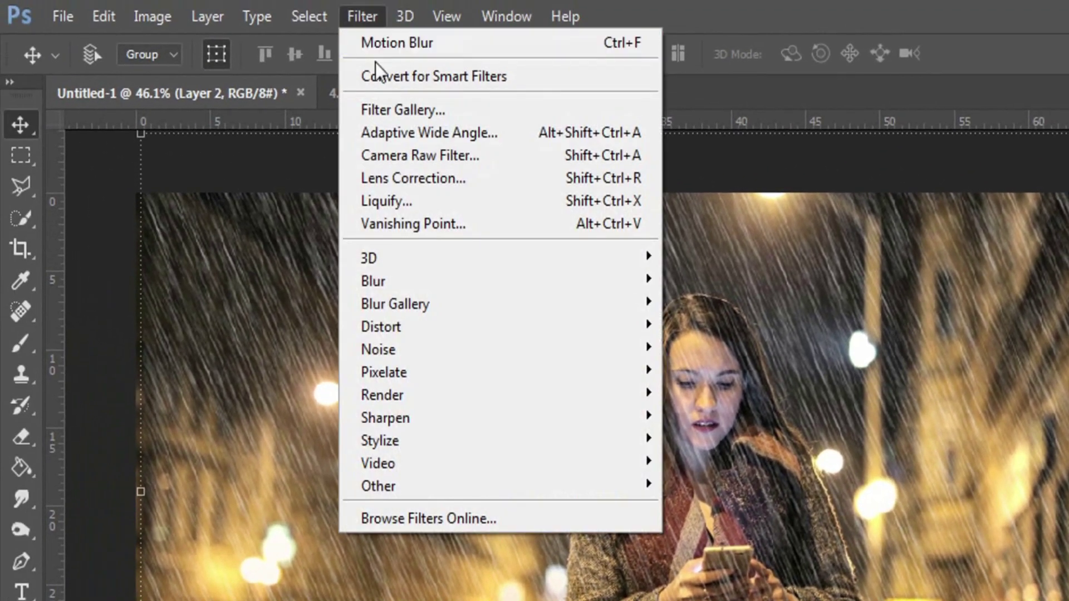
mouse_move(510, 286)
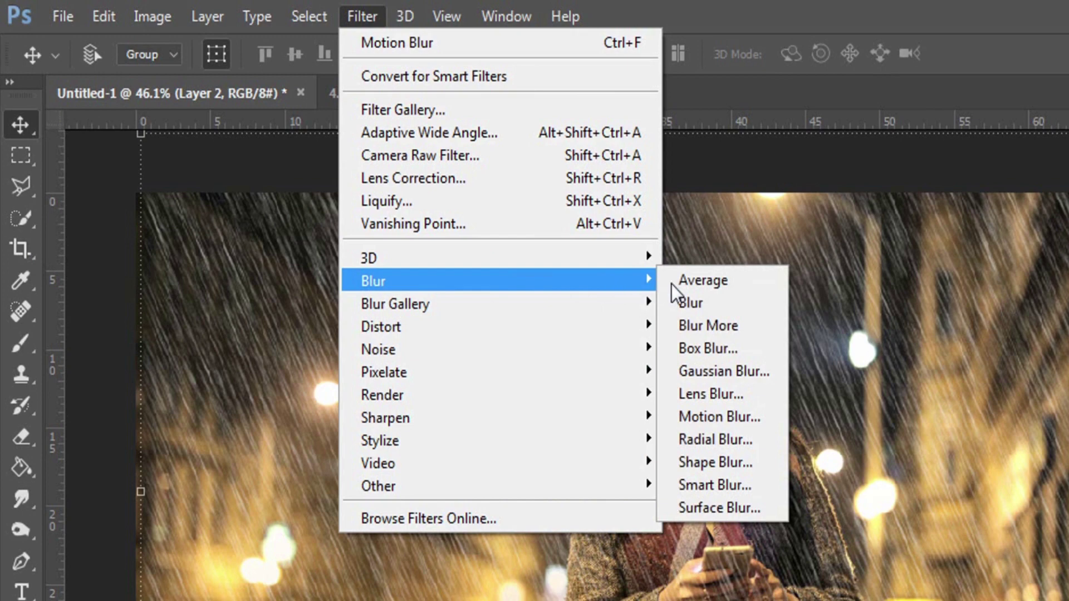
click(731, 413)
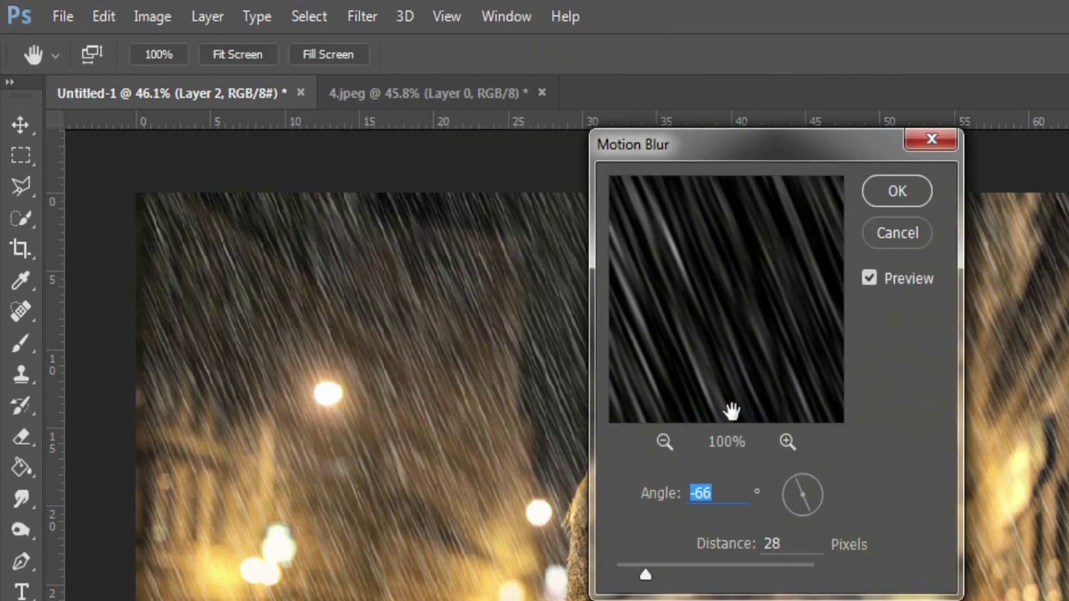
mouse_move(645, 575)
mouse_down()
mouse_move(685, 575)
mouse_move(660, 576)
mouse_move(674, 576)
mouse_up()
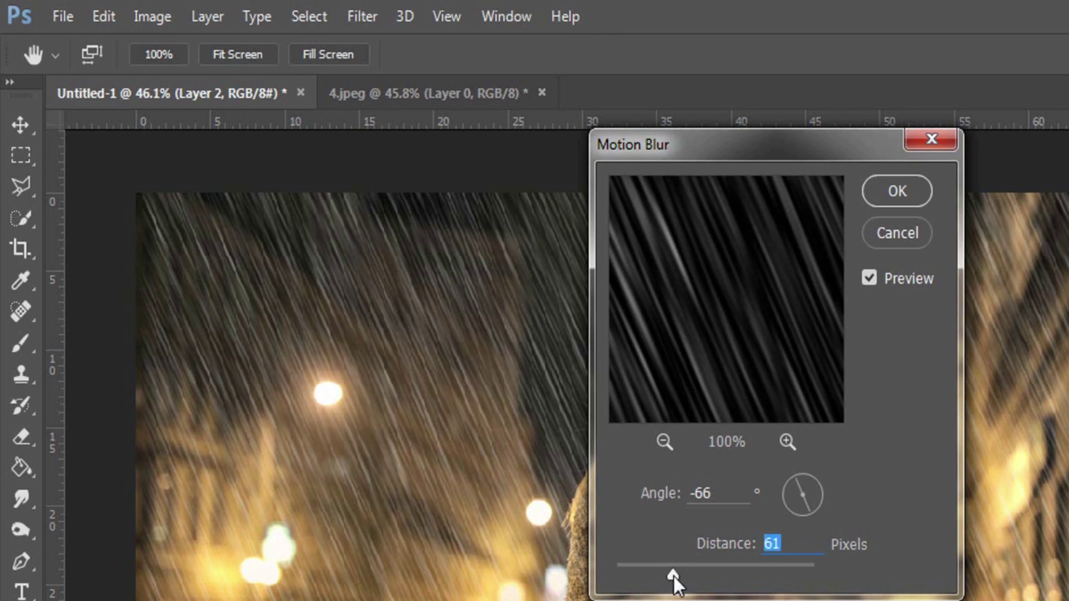
mouse_move(676, 577)
mouse_down()
mouse_move(747, 577)
mouse_move(690, 580)
mouse_up()
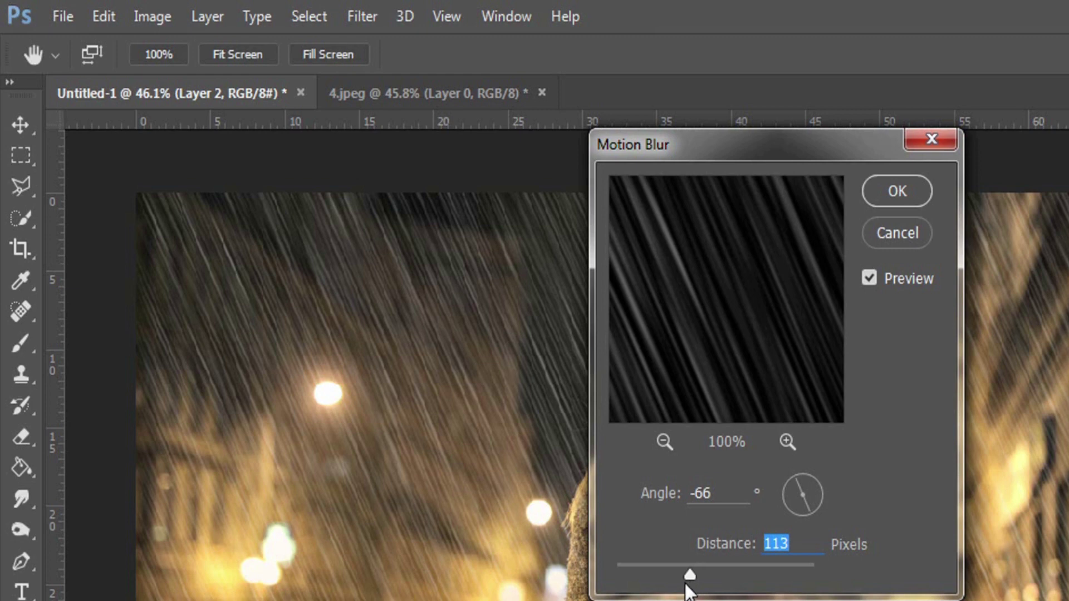
drag(687, 575, 660, 576)
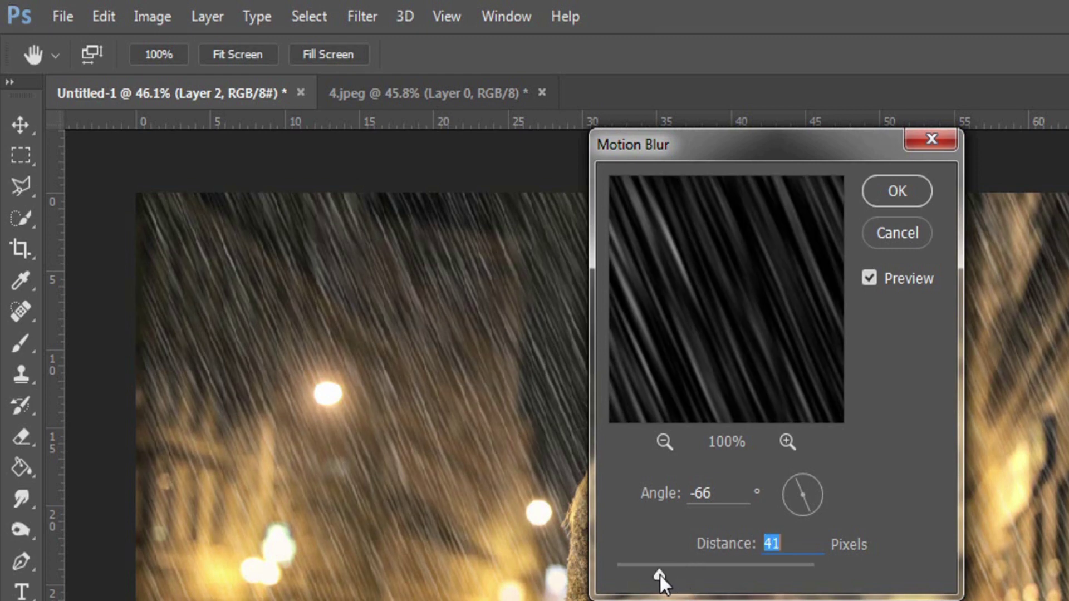
click(905, 200)
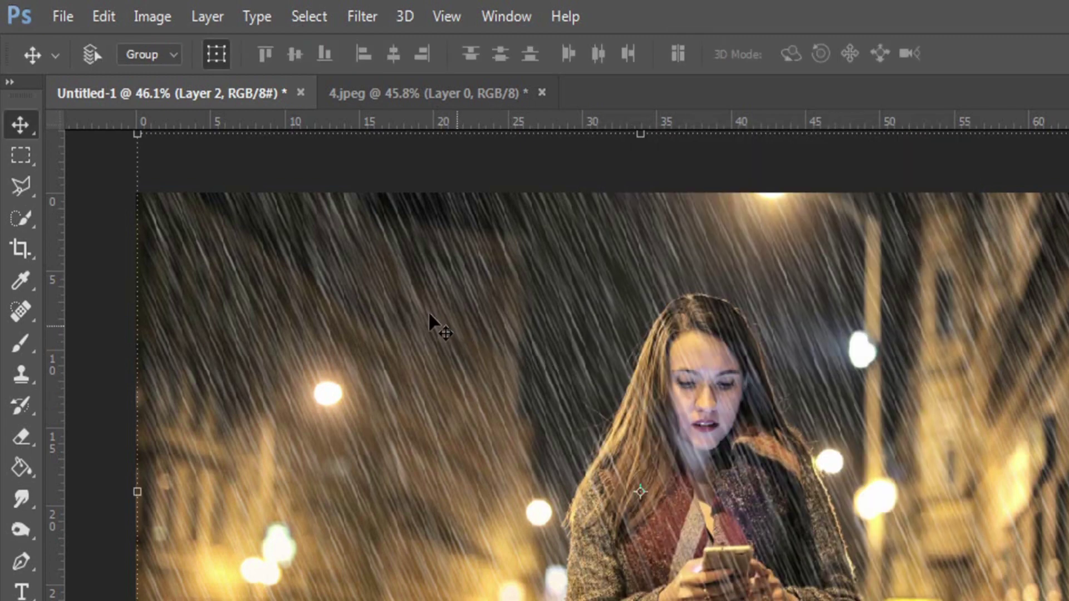
Darken the rain layer with a second Levels adjustment, raising the black input to 28.
click(152, 18)
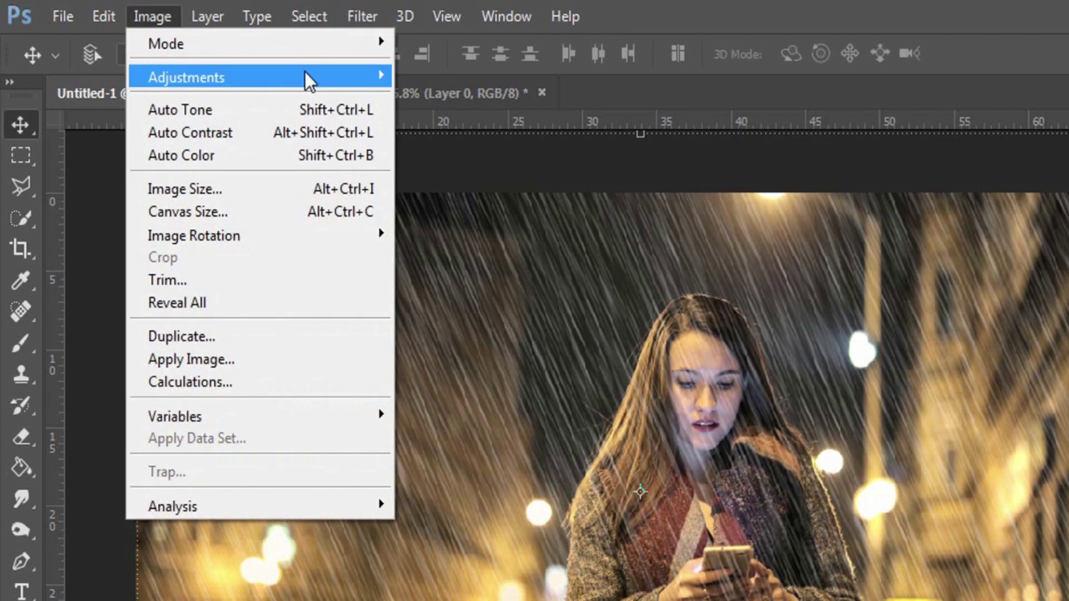
mouse_move(383, 75)
click(482, 100)
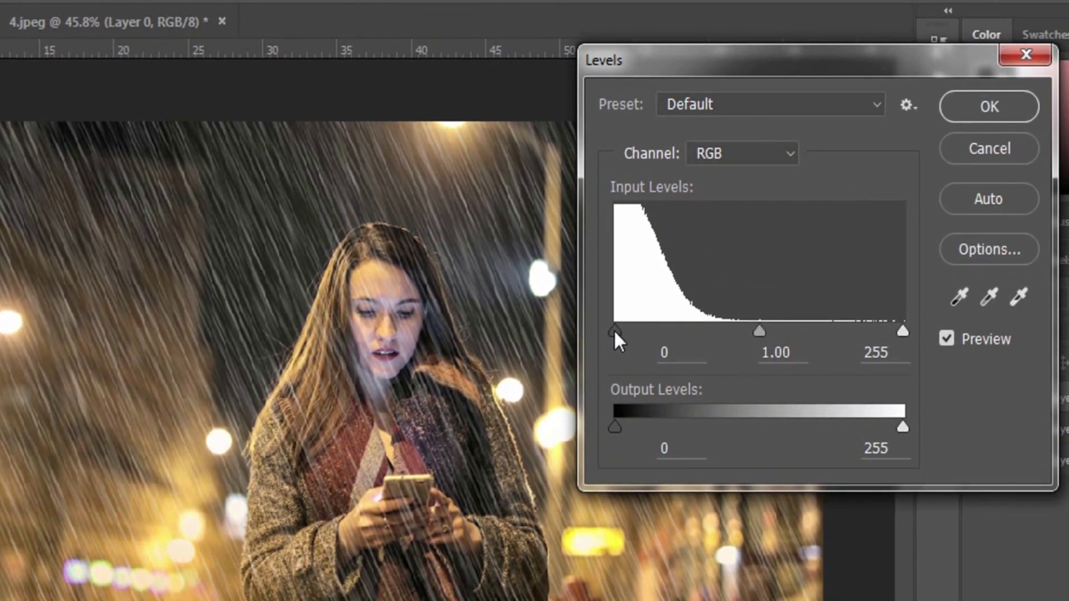
drag(615, 332, 647, 324)
click(644, 328)
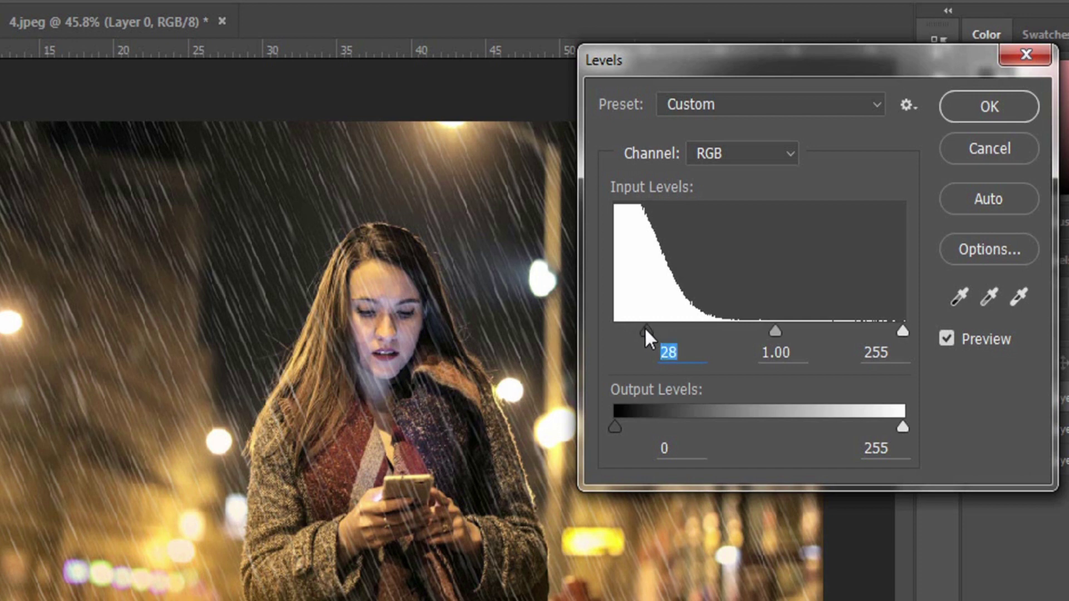
click(987, 99)
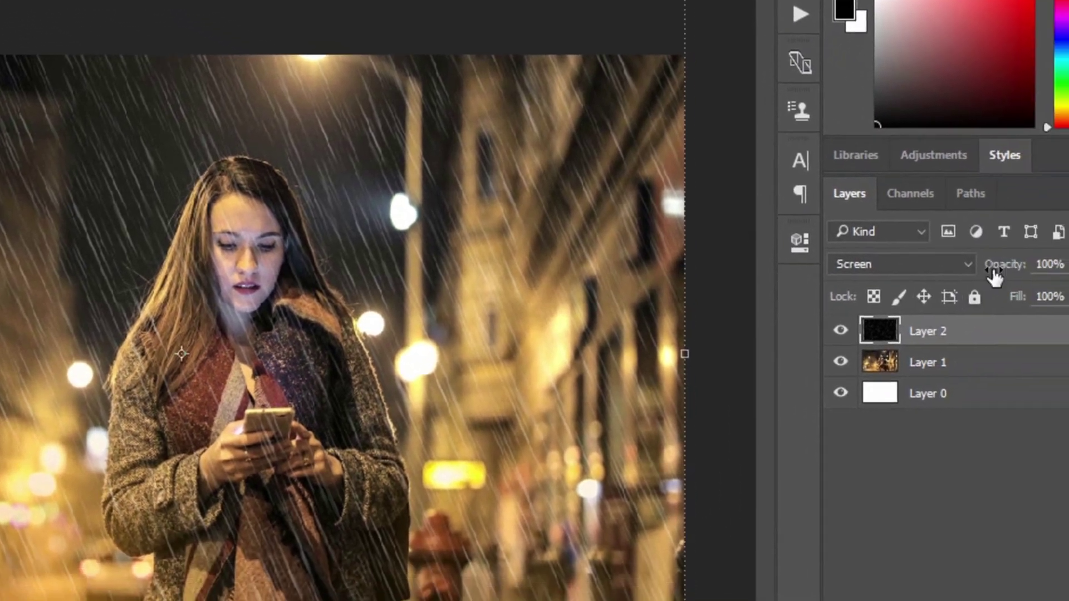
Reduce the rain layer's opacity to 94% and deselect the layer.
drag(1011, 273, 981, 257)
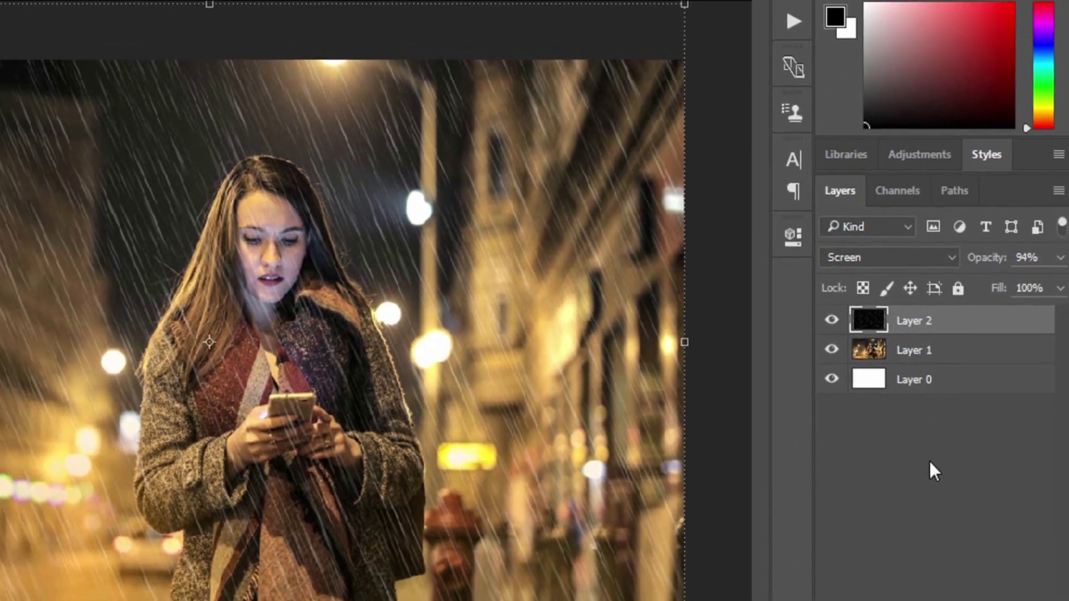
click(921, 469)
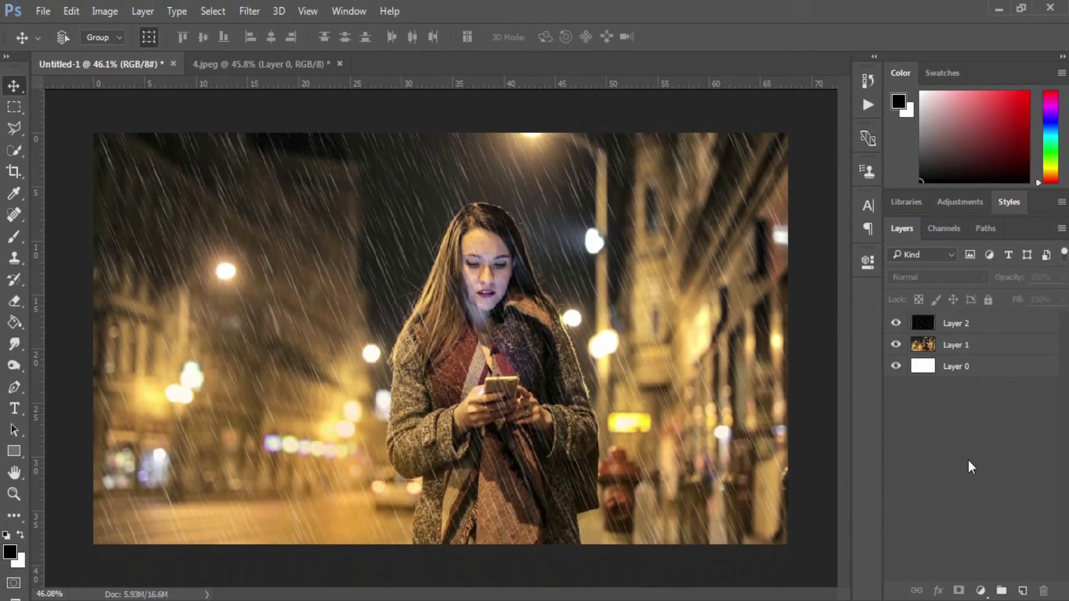